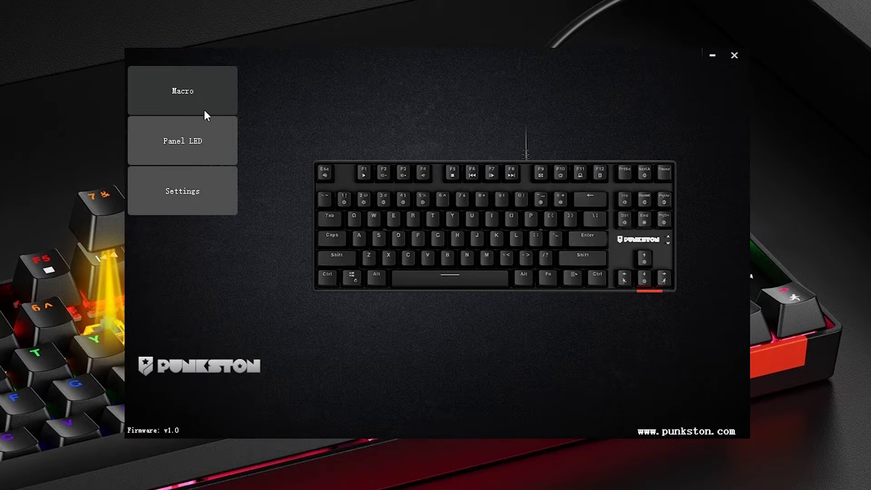
# - Open the Q key's macro settings, add three macro groups, and rename Group 0 to 'Punkston'
pyautogui.click(356, 218)
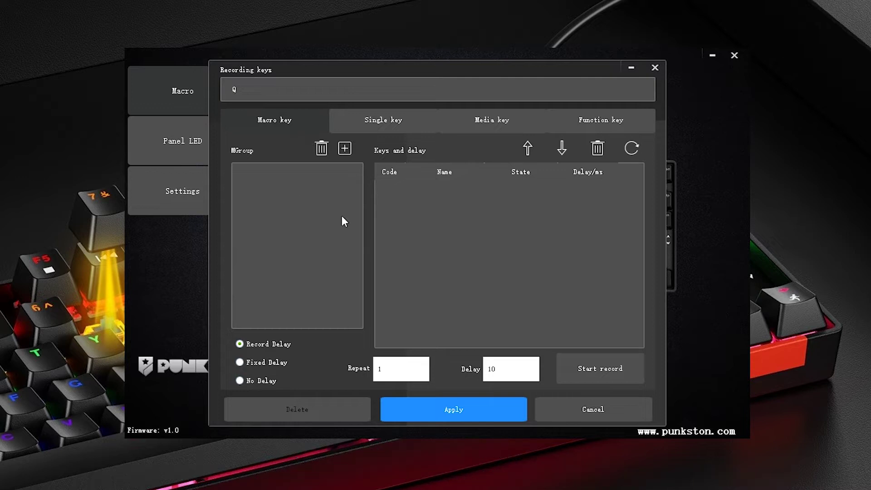
pyautogui.click(342, 148)
pyautogui.click(344, 148)
pyautogui.click(345, 149)
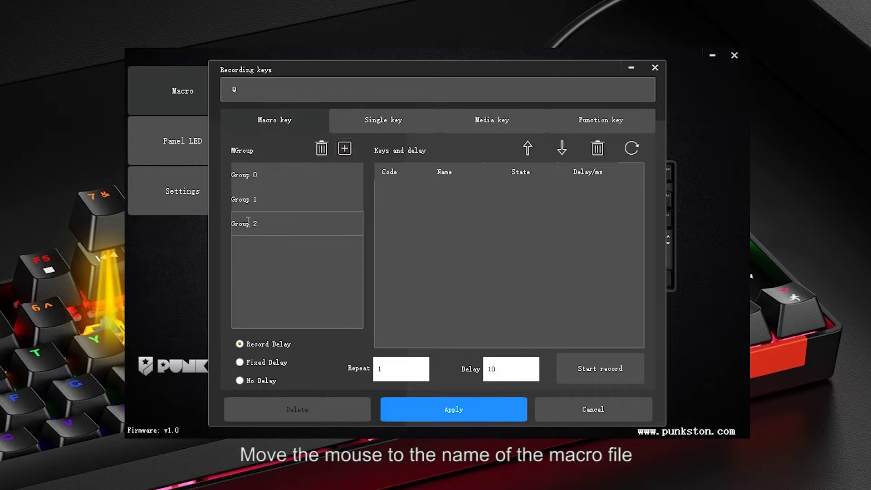
pyautogui.doubleClick(246, 175)
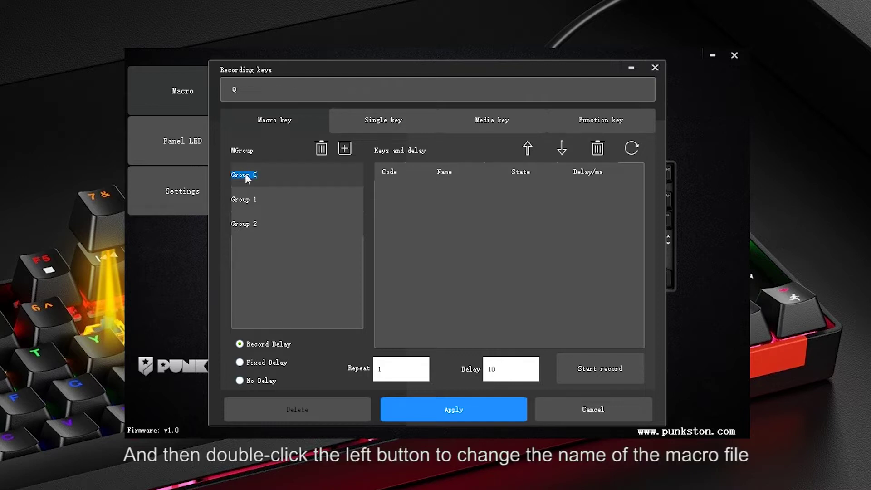
pyautogui.write('Punk')
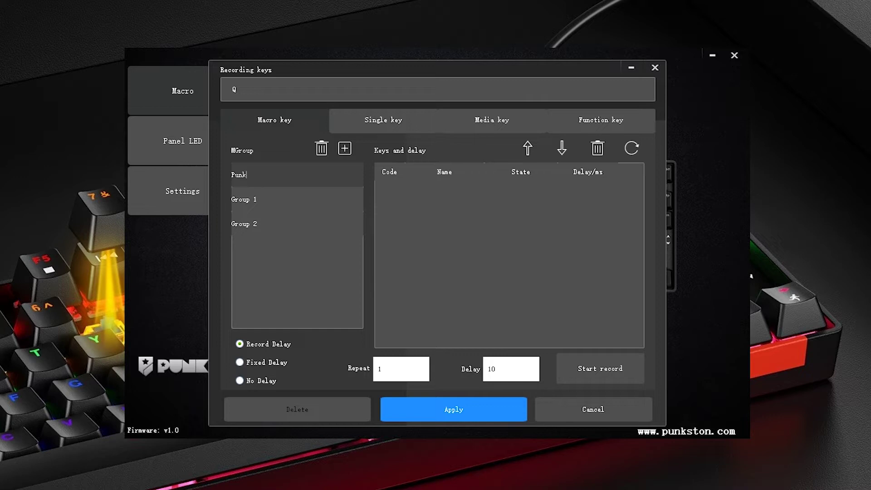
pyautogui.write('ston')
# - Delete Group 2 and then Group 1, leaving only the Punkston group
pyautogui.click(271, 222)
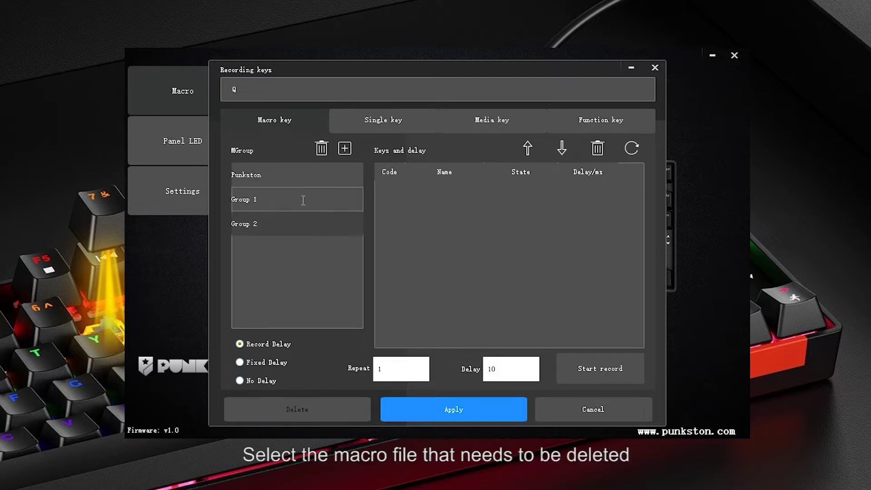
pyautogui.click(319, 149)
pyautogui.click(275, 200)
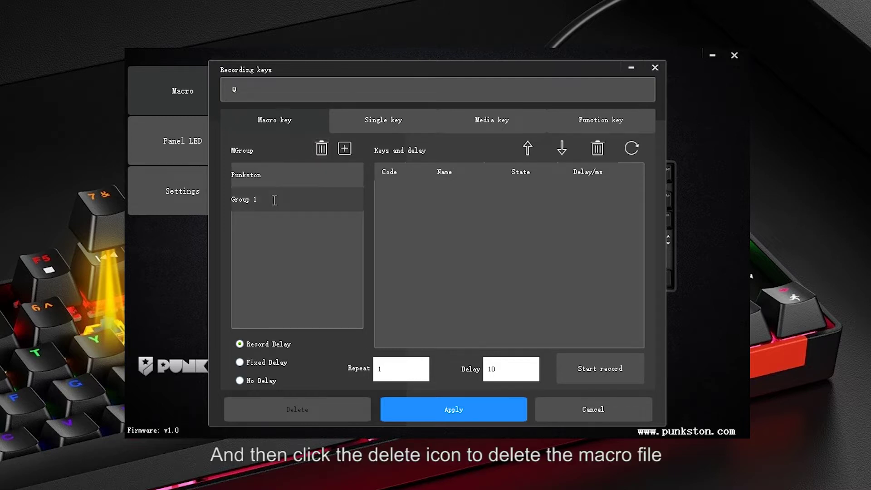
pyautogui.click(320, 148)
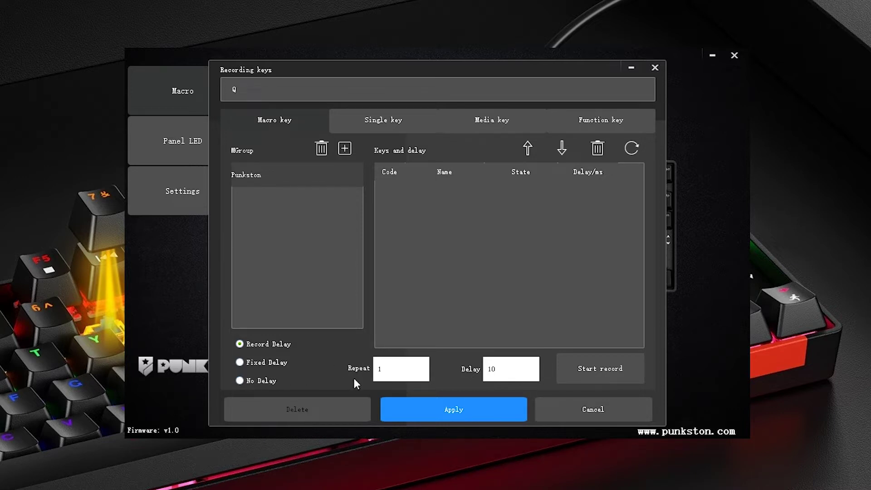
# - Set the macro's repeat count to 3 and begin recording keystrokes
pyautogui.doubleClick(386, 368)
pyautogui.write('3')
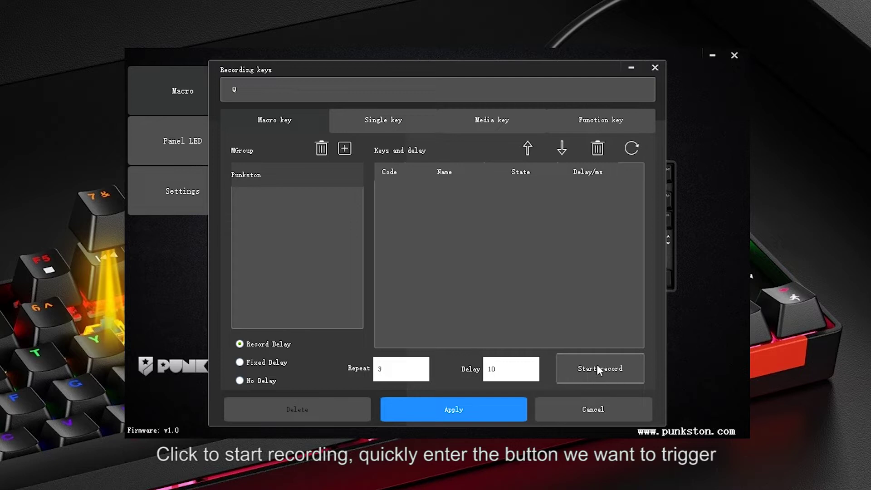
pyautogui.click(583, 364)
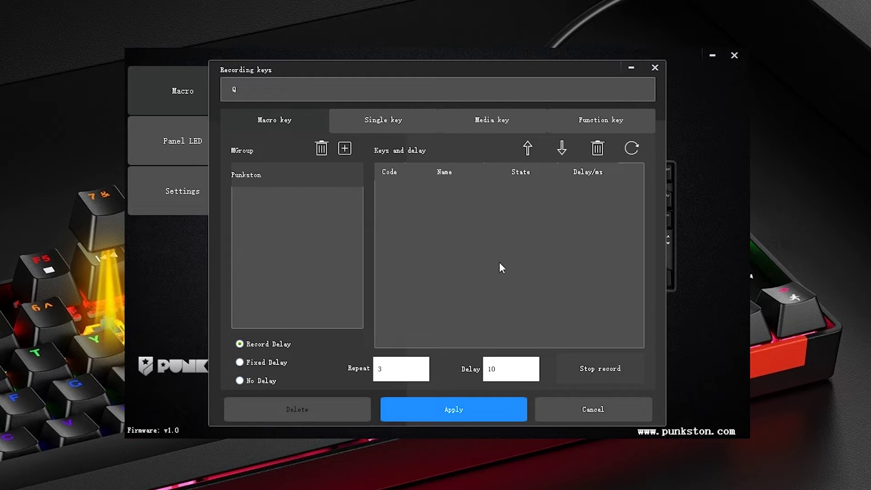
# - Record Shift+P, u, n, k, s, t, o, n into the macro and stop recording
pyautogui.hotkey('shift', 'p')
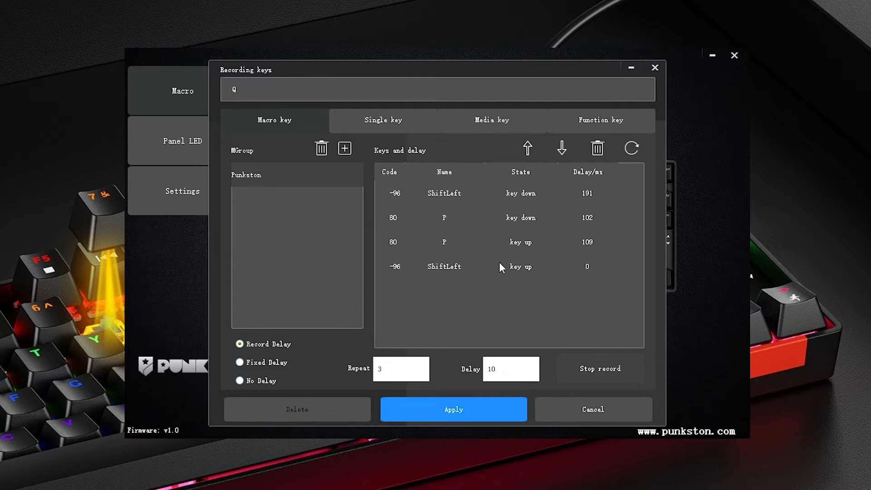
pyautogui.press('u')
pyautogui.press('n')
pyautogui.press('k')
pyautogui.press('s')
pyautogui.press('t')
pyautogui.press('o')
pyautogui.press('n')
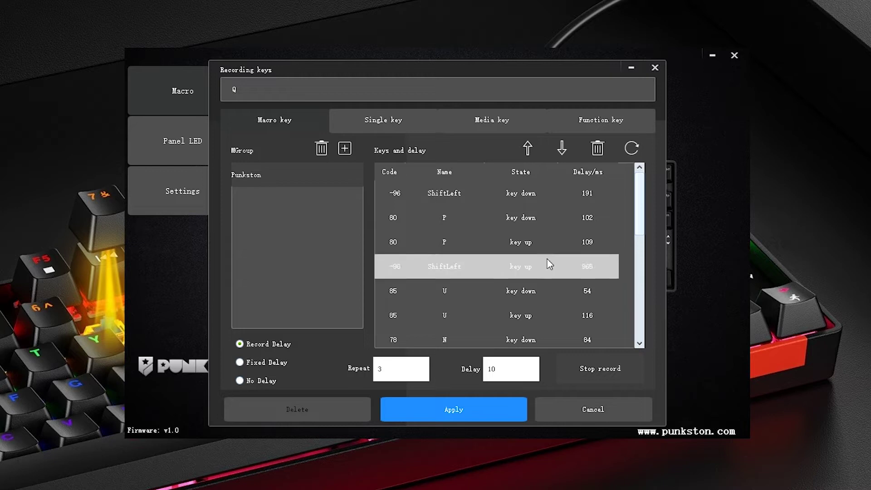
pyautogui.moveTo(639, 213); pyautogui.dragTo(626, 327)
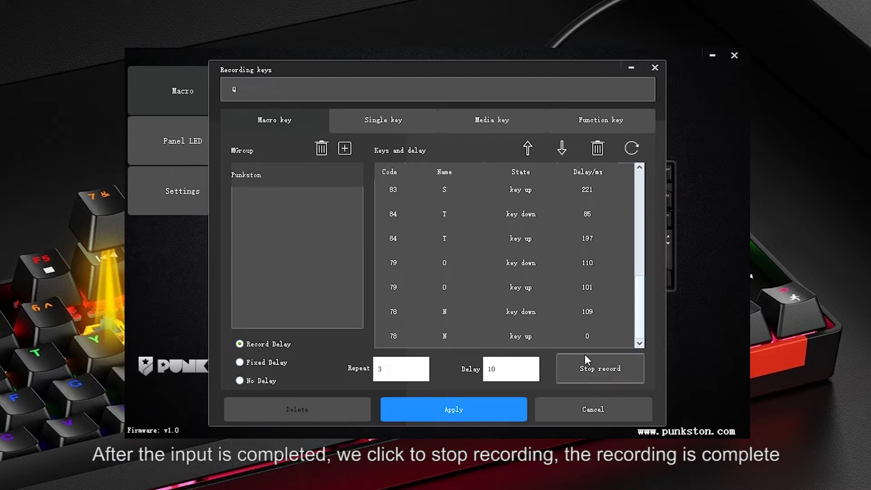
pyautogui.click(589, 368)
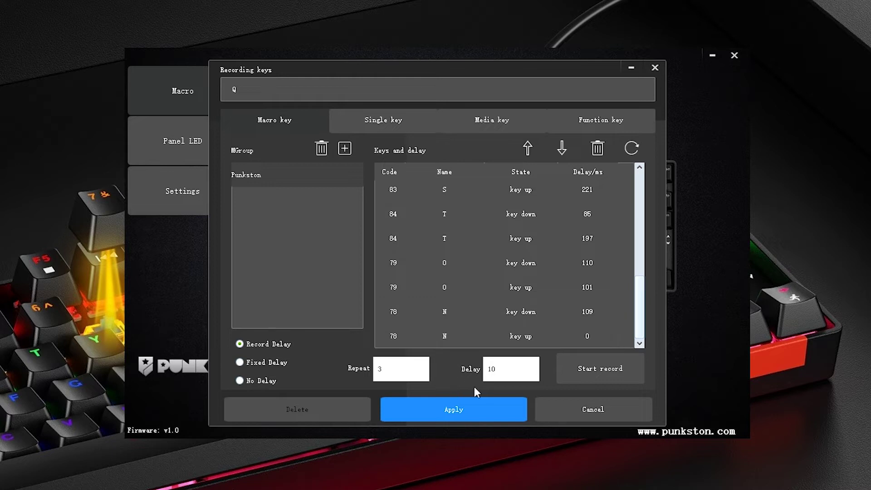
# - Apply the macro to Q and confirm it types PunkstonPunkstonPunkston in Notepad
pyautogui.click(461, 408)
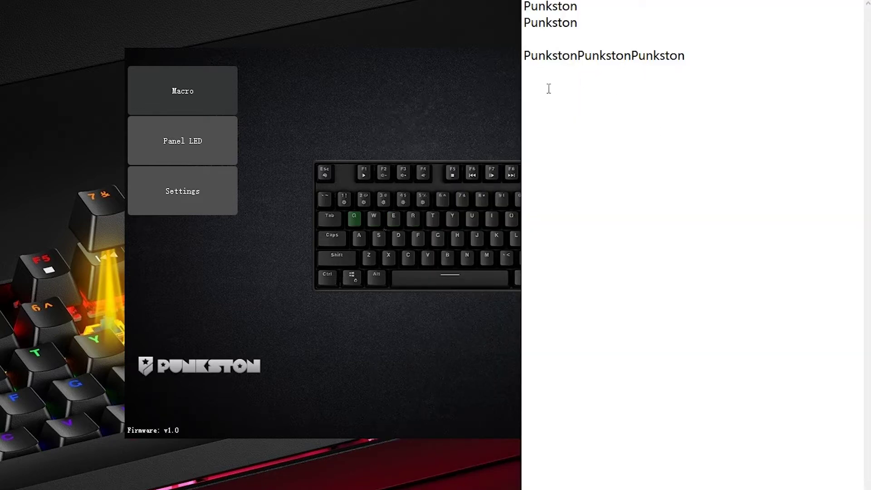
pyautogui.write('Pun')
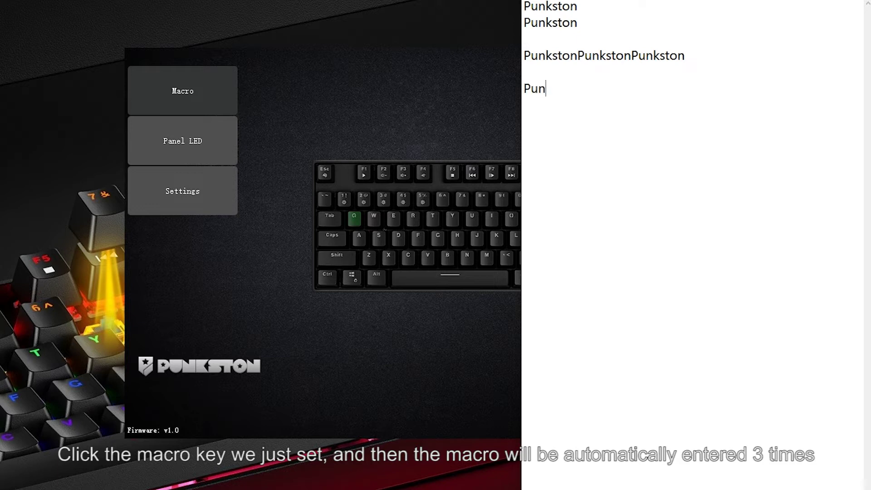
pyautogui.write('kstonPunkstonPunkston')
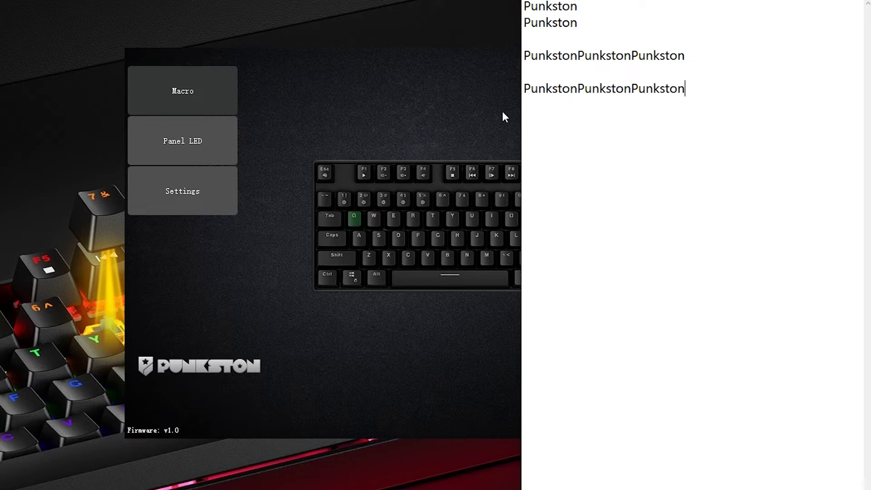
pyautogui.moveTo(694, 95); pyautogui.dragTo(490, 87)
pyautogui.click(630, 90)
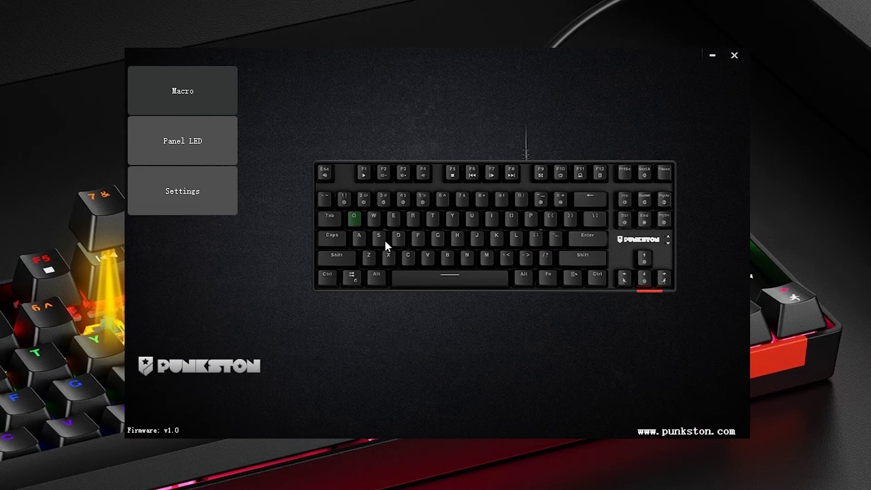
# - Reopen the Q key's macro and change its repeat count to 5
pyautogui.click(355, 218)
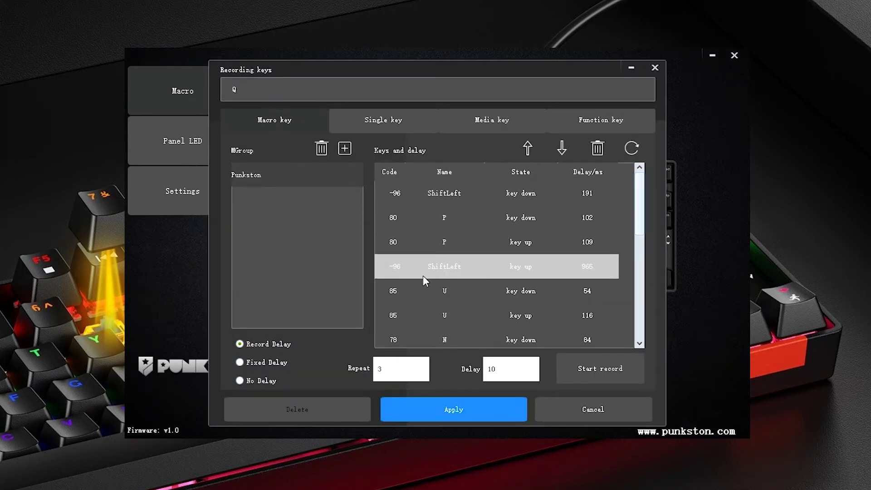
pyautogui.moveTo(639, 203); pyautogui.dragTo(620, 180)
pyautogui.doubleClick(385, 372)
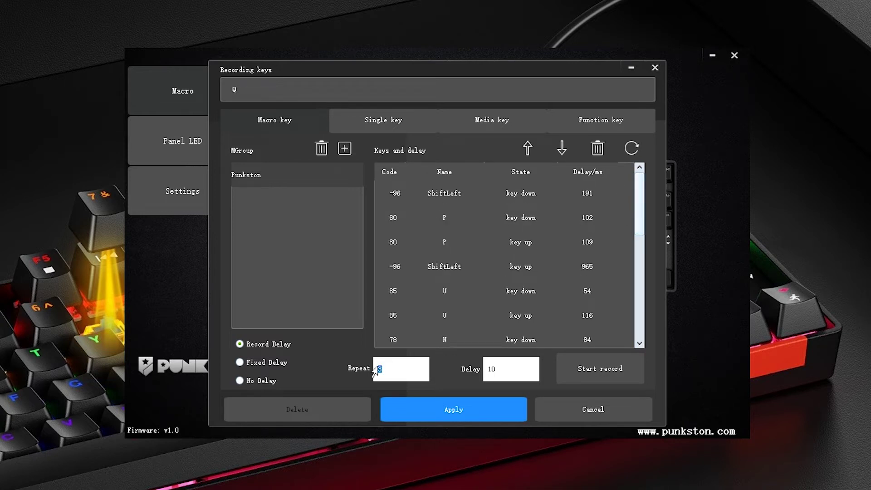
pyautogui.write('5')
# - Set 50 ms delays on ShiftLeft down, P down and up, ShiftLeft up, and U up
pyautogui.doubleClick(590, 195)
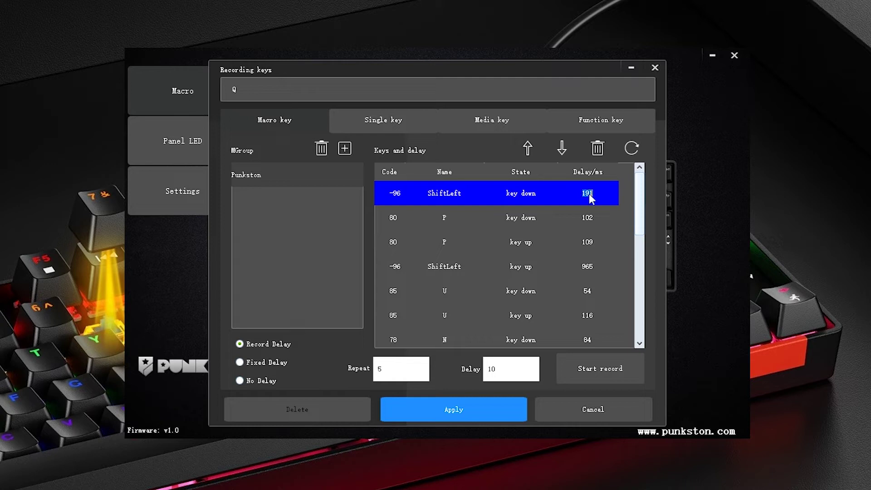
pyautogui.write('50')
pyautogui.doubleClick(588, 217)
pyautogui.write('50')
pyautogui.doubleClick(590, 243)
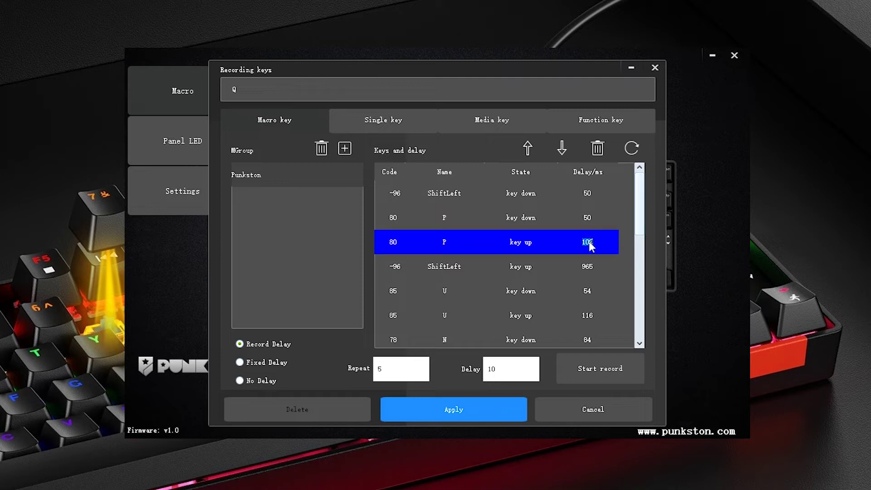
pyautogui.write('50')
pyautogui.doubleClick(589, 266)
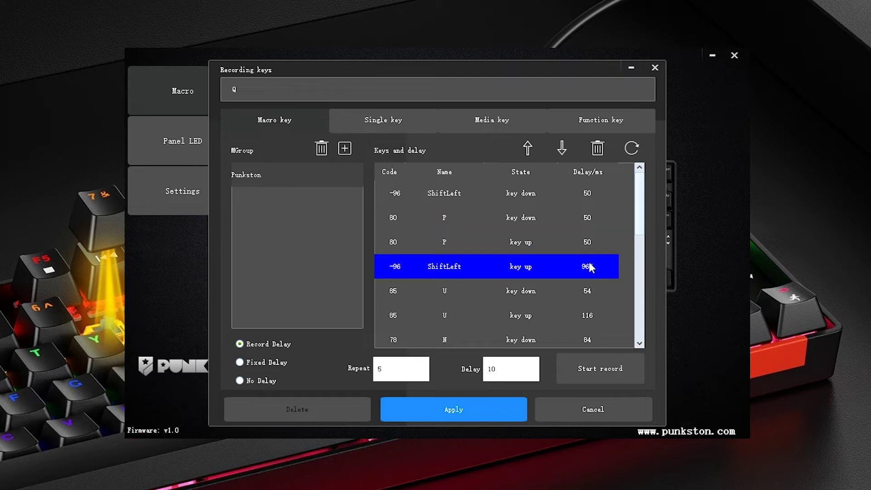
pyautogui.write('50')
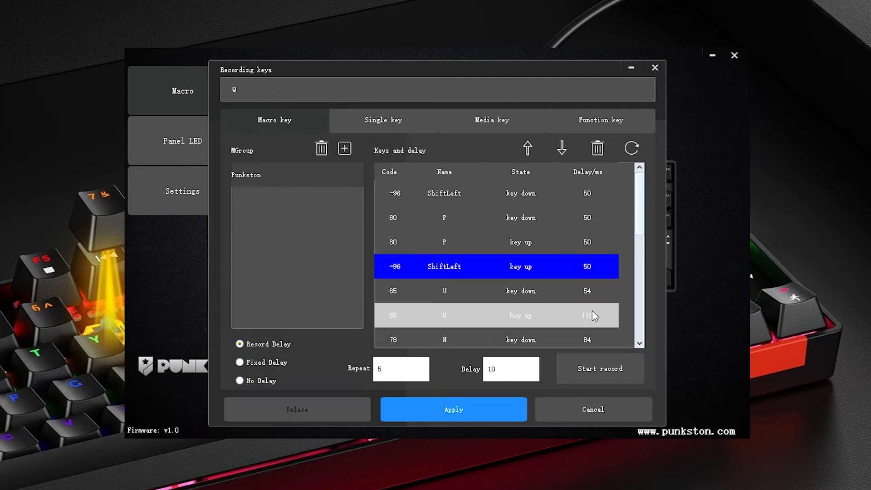
pyautogui.doubleClick(589, 315)
pyautogui.write('50')
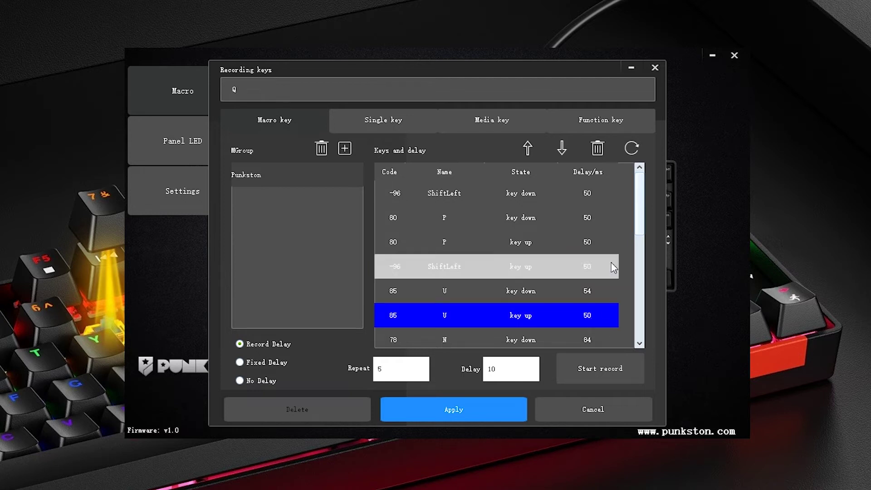
# - Set 50 ms delays on the N key-up and S key-down steps
pyautogui.moveTo(642, 215); pyautogui.dragTo(641, 275)
pyautogui.doubleClick(589, 205)
pyautogui.write('50')
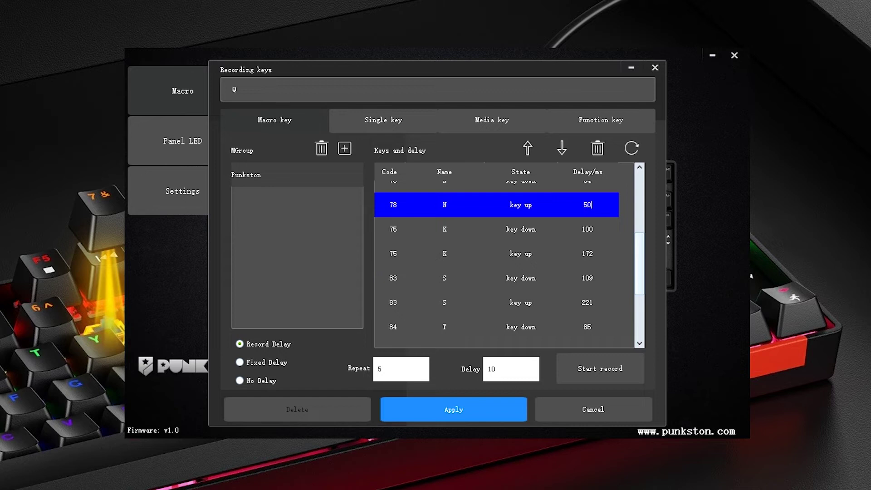
pyautogui.doubleClick(587, 229)
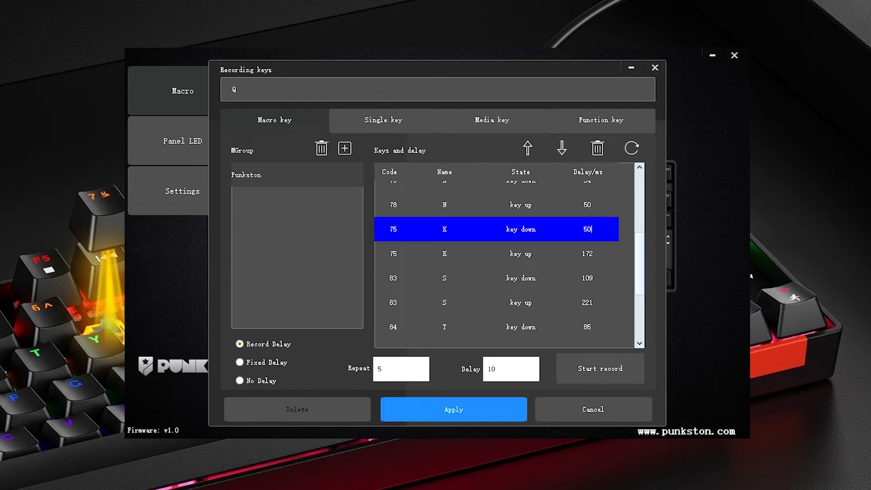
pyautogui.click(587, 254)
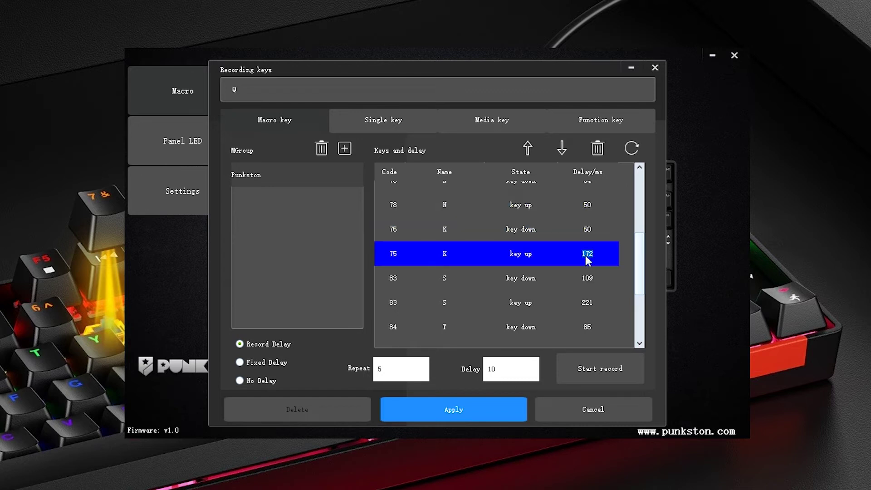
pyautogui.doubleClick(587, 278)
pyautogui.write('50')
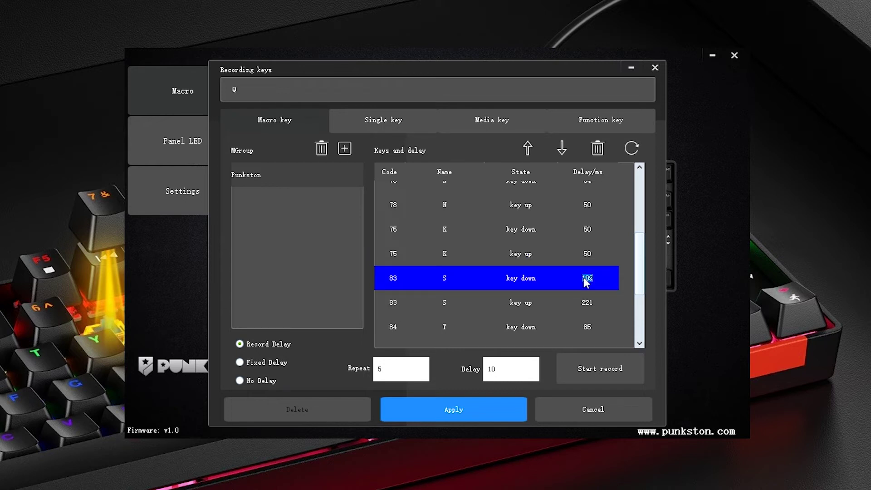
pyautogui.click(588, 304)
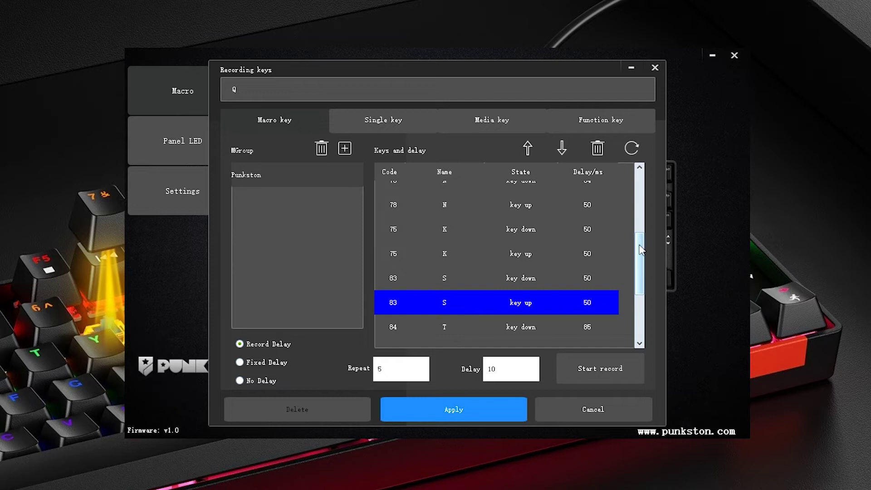
# - Set 50 ms delays on T up, O down and up, and N down, then apply the macro
pyautogui.moveTo(640, 247); pyautogui.dragTo(644, 291)
pyautogui.doubleClick(588, 238)
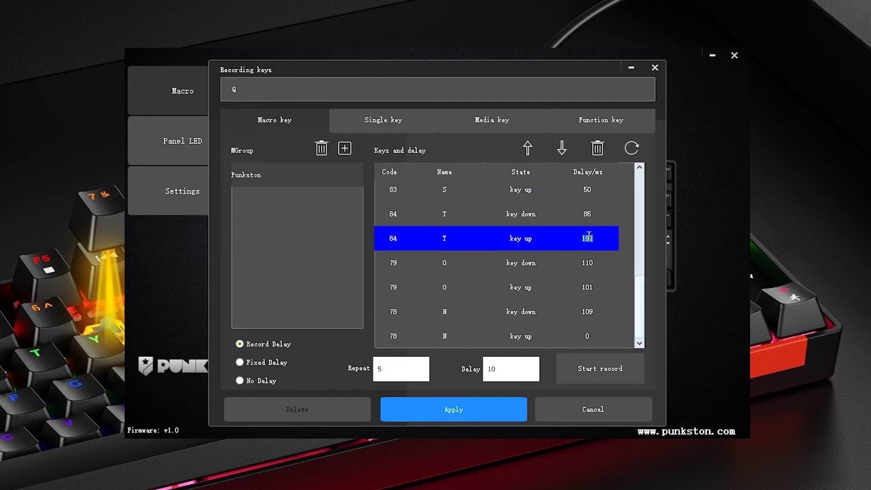
pyautogui.write('50')
pyautogui.doubleClick(588, 266)
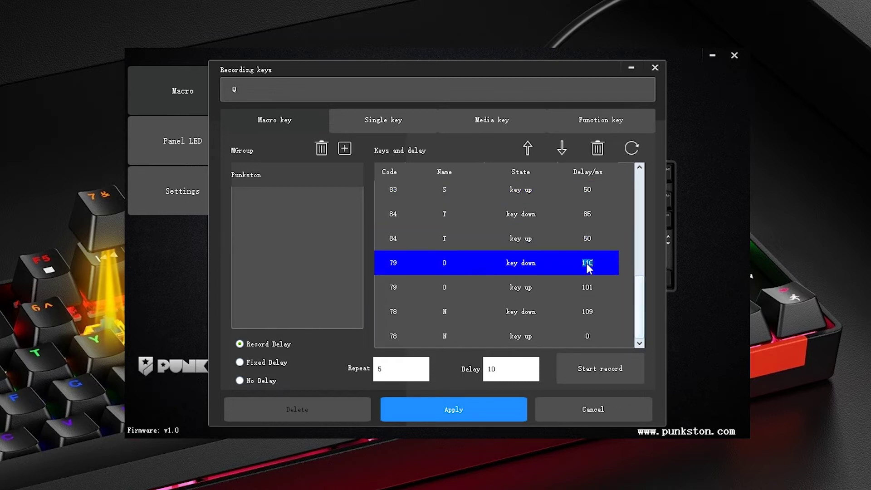
pyautogui.write('50')
pyautogui.doubleClick(588, 287)
pyautogui.write('50')
pyautogui.doubleClick(584, 322)
pyautogui.write('5')
pyautogui.moveTo(638, 288); pyautogui.dragTo(642, 340)
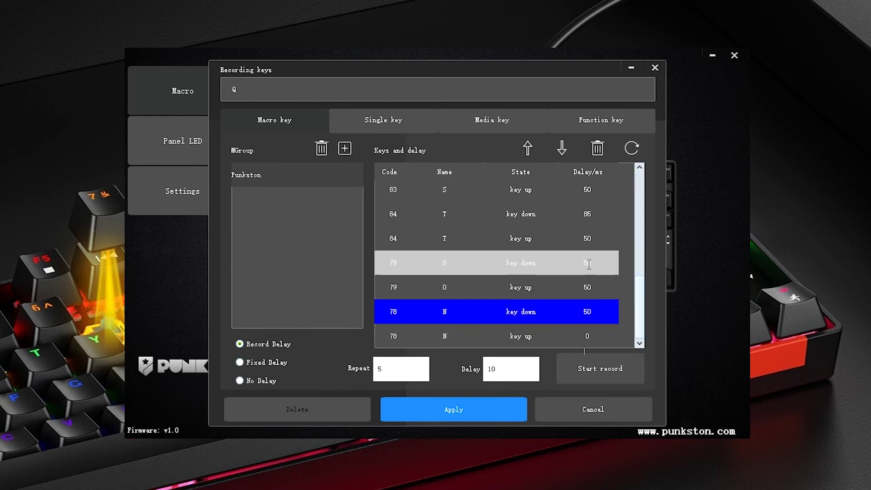
pyautogui.click(449, 410)
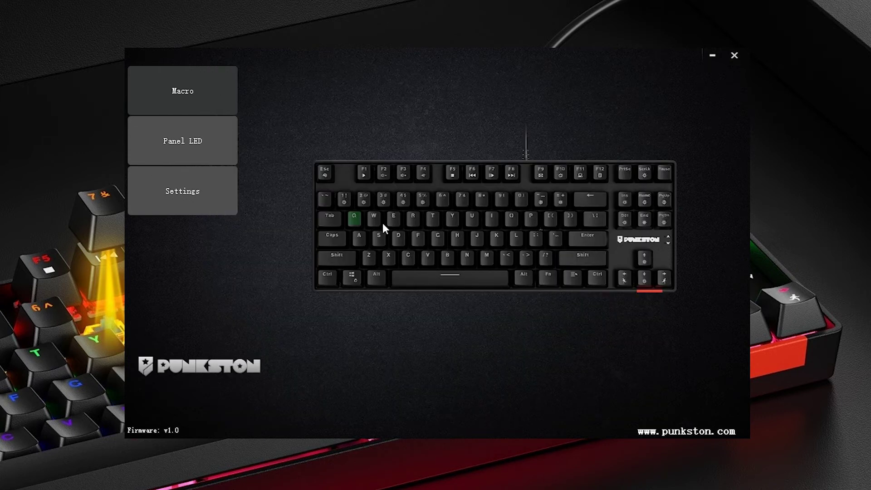
# - On a new Notepad line, run the Q macro to type Punkston five times
pyautogui.hotkey('alt', 'Tab')
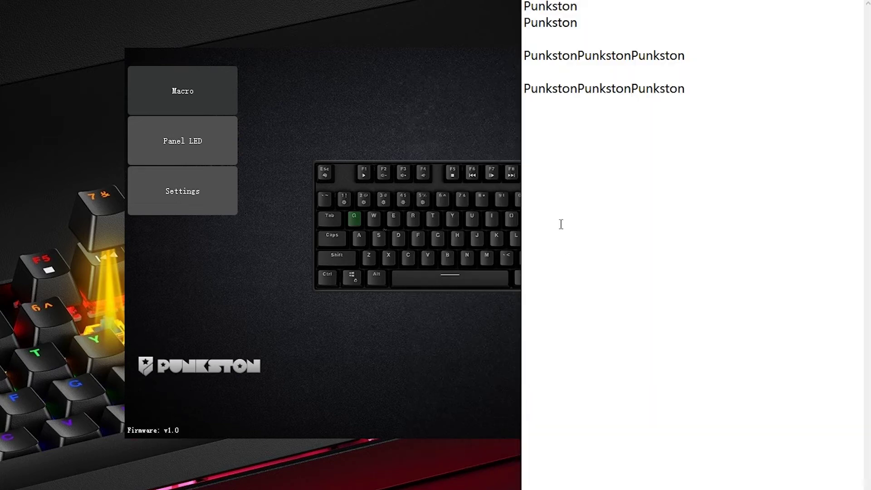
pyautogui.click(696, 90)
pyautogui.press('Return')
pyautogui.write('PunkstonPu')
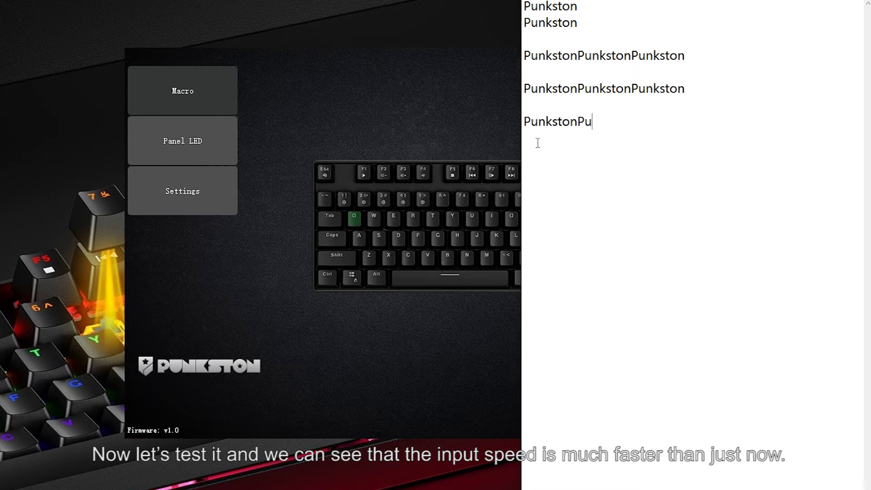
pyautogui.write('nkstonPunkstonPunkstonPunkston')
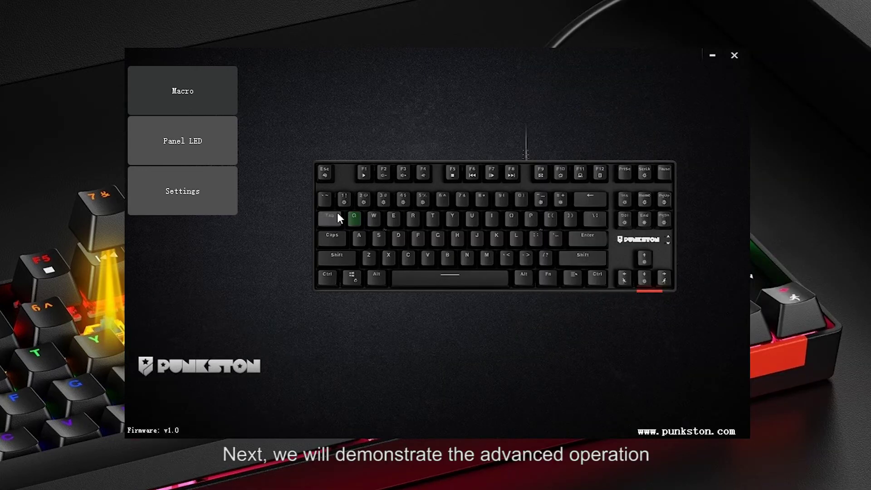
# - Open the Q macro and move the P key-up and key-down steps below the Shift release
pyautogui.click(353, 220)
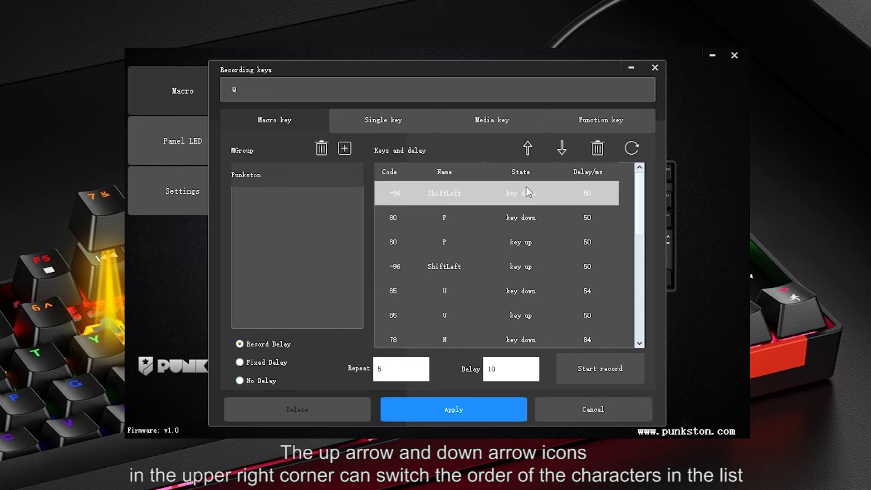
pyautogui.click(461, 242)
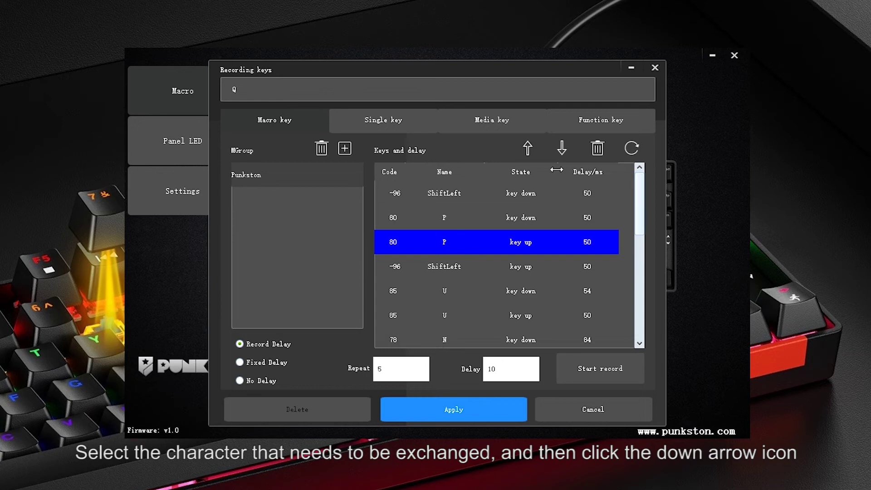
pyautogui.click(562, 152)
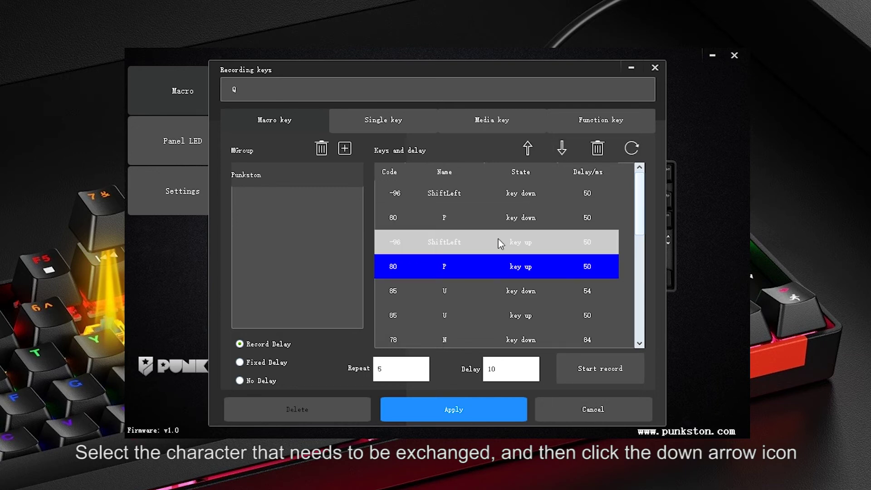
pyautogui.click(456, 217)
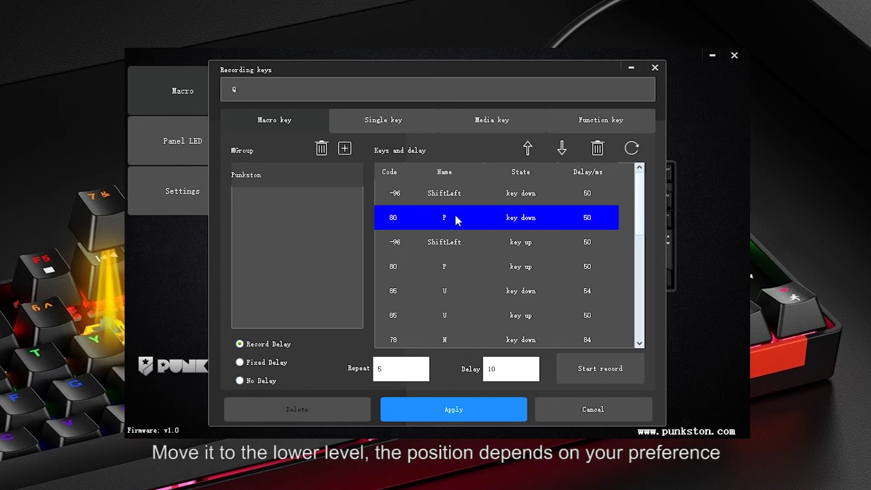
pyautogui.click(562, 149)
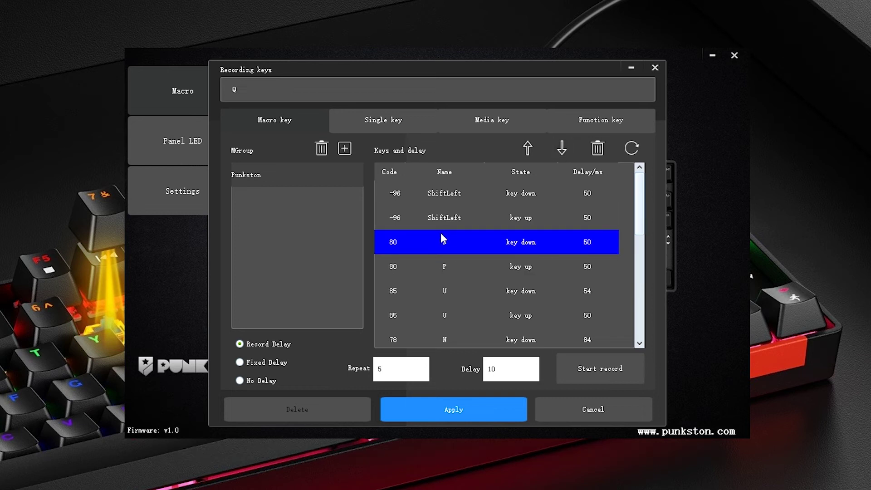
# - Move the U key-up and key-down steps up to right after ShiftLeft key-down
pyautogui.click(449, 315)
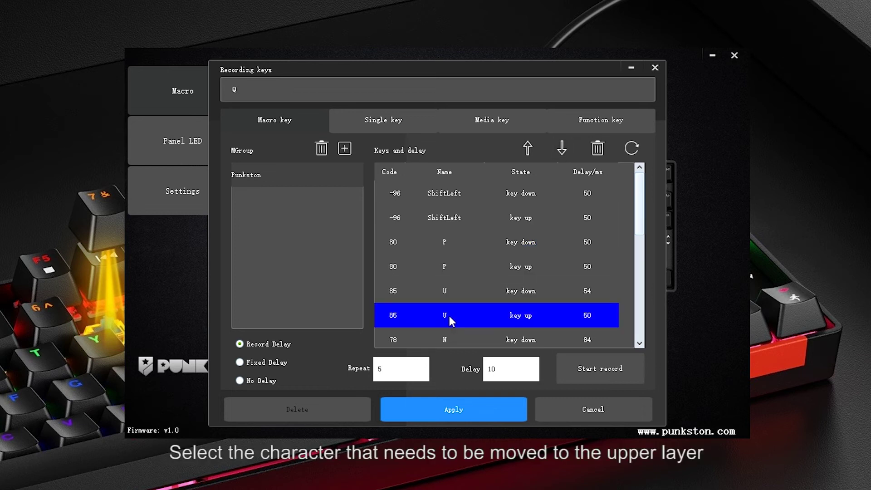
pyautogui.click(529, 150)
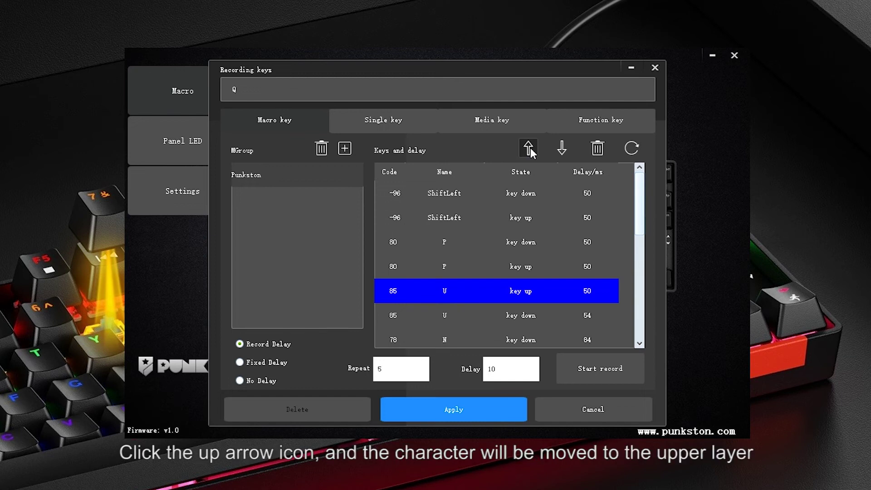
pyautogui.click(530, 150)
pyautogui.click(530, 150)
pyautogui.click(529, 150)
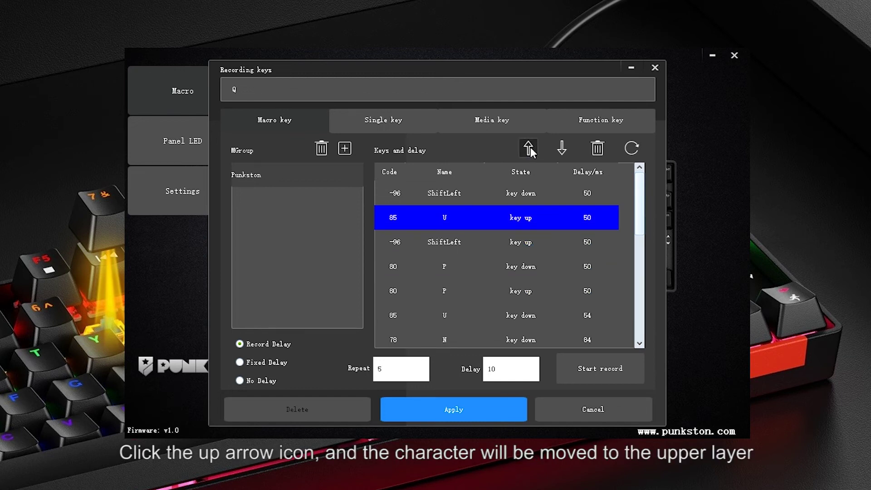
pyautogui.click(459, 314)
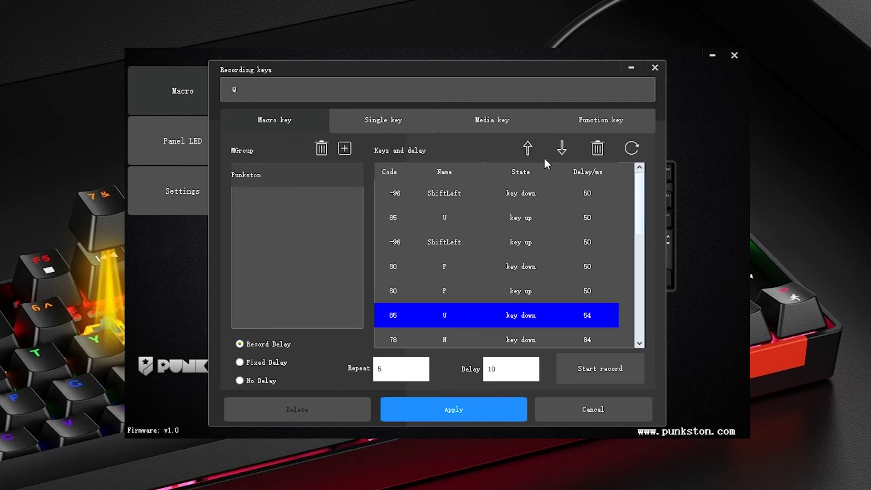
pyautogui.click(533, 151)
pyautogui.click(532, 151)
pyautogui.click(532, 150)
pyautogui.click(532, 151)
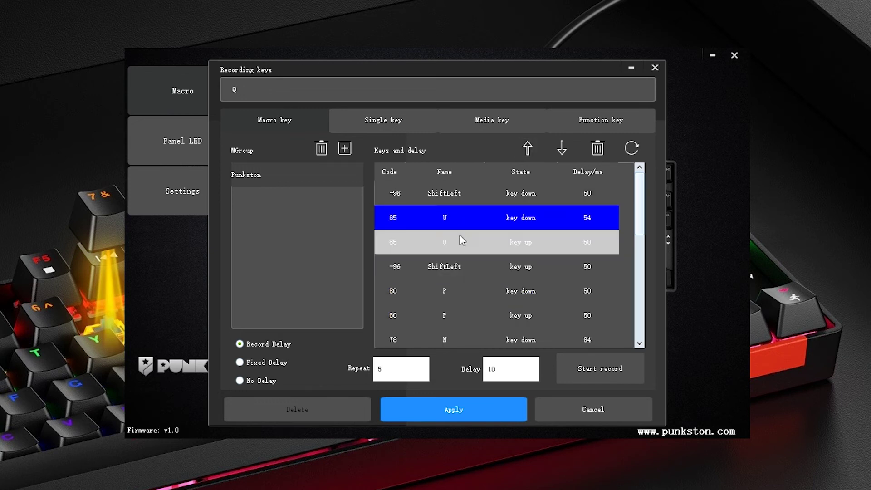
# - Delete the trailing N key-up and N key-down steps and apply the trimmed macro
pyautogui.scroll(-4, 622, 281)
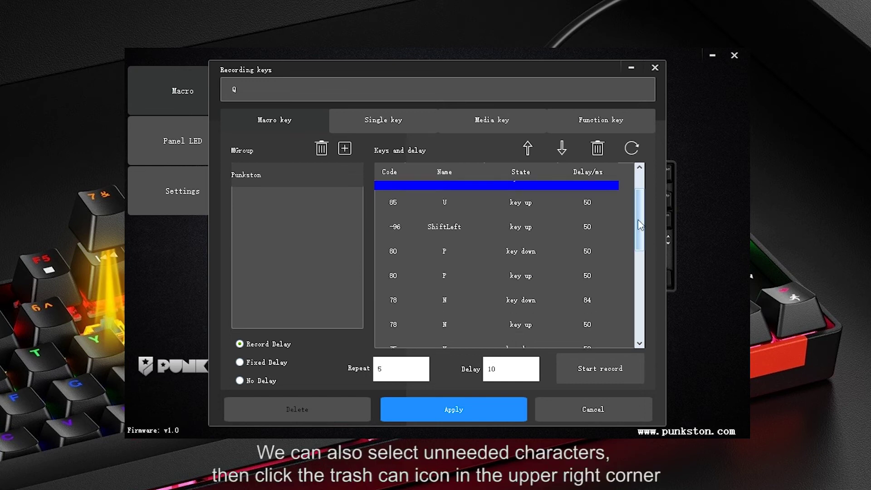
pyautogui.scroll(-1, 622, 300)
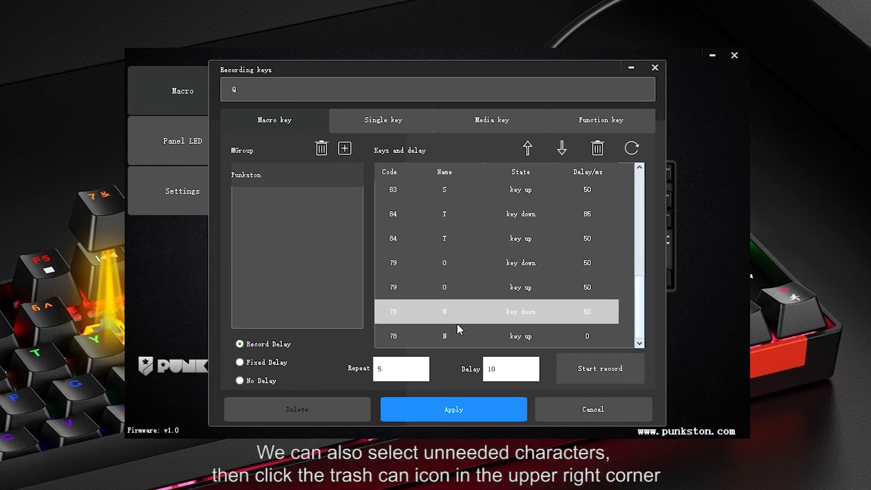
pyautogui.click(457, 334)
pyautogui.click(598, 148)
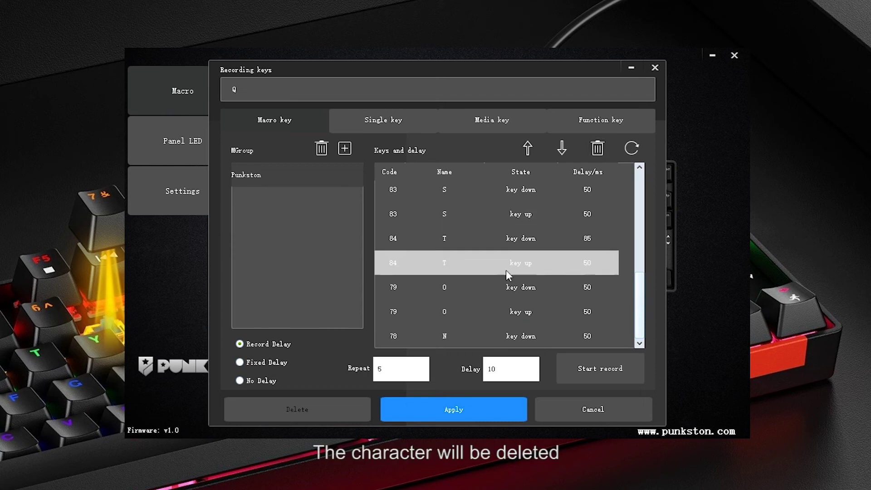
pyautogui.click(463, 337)
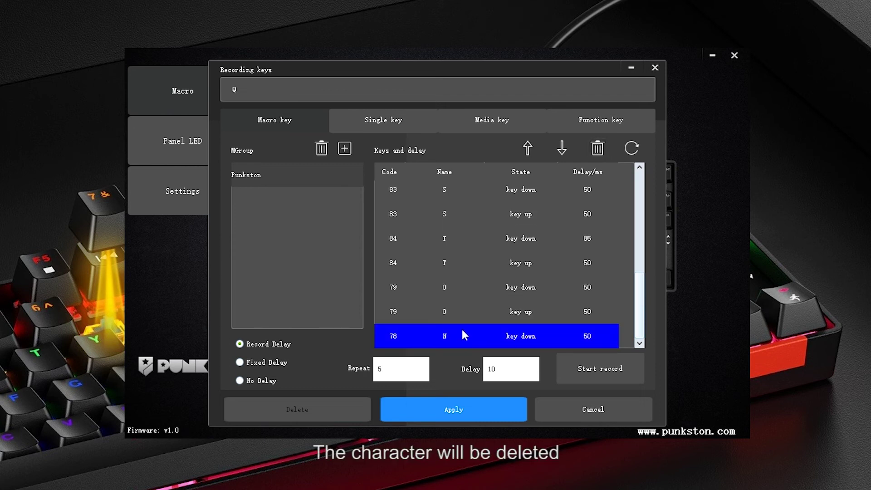
pyautogui.click(597, 149)
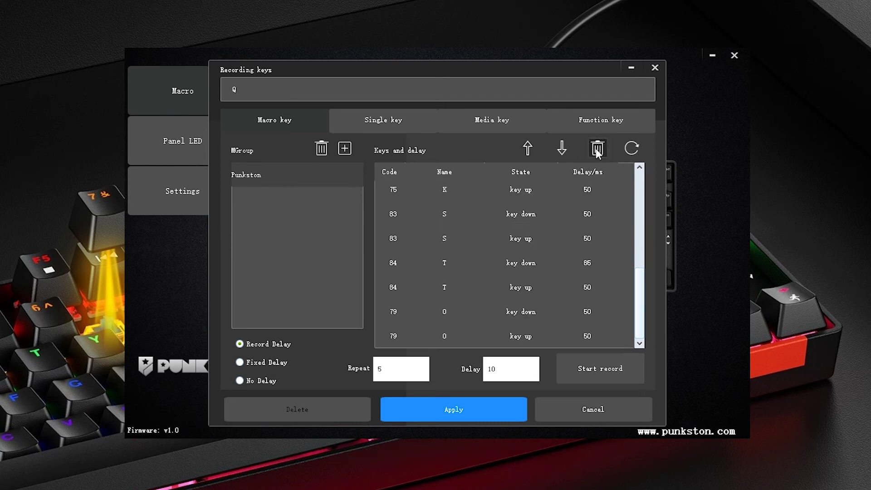
pyautogui.click(639, 254)
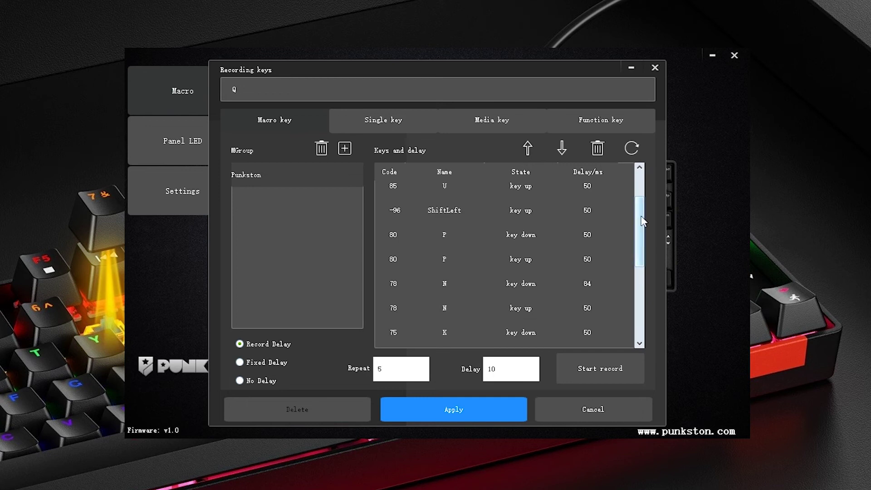
pyautogui.moveTo(644, 219); pyautogui.dragTo(637, 180)
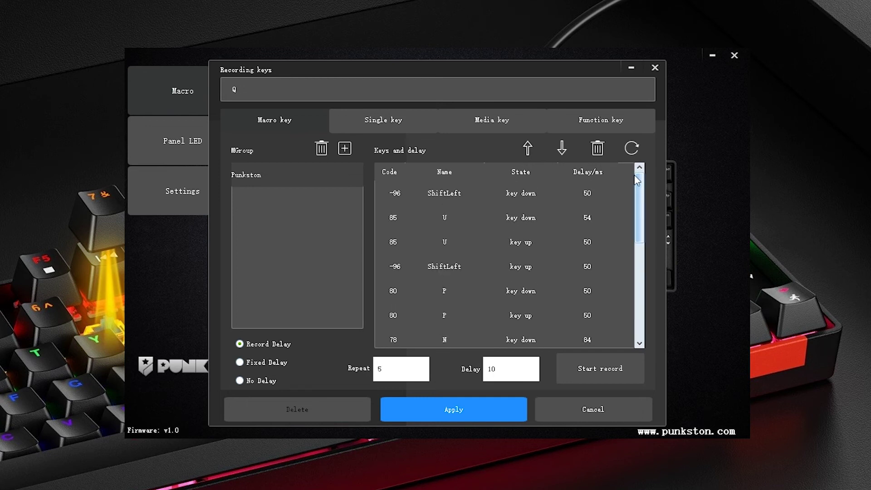
pyautogui.click(452, 410)
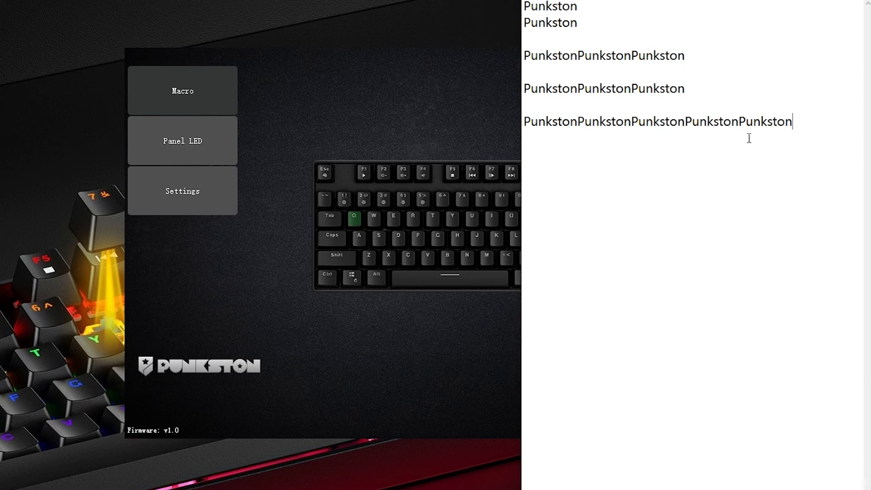
# - On a new Notepad line, run the Q macro, producing Upnksto five times
pyautogui.press('Return')
pyautogui.press('Return')
pyautogui.write('Up')
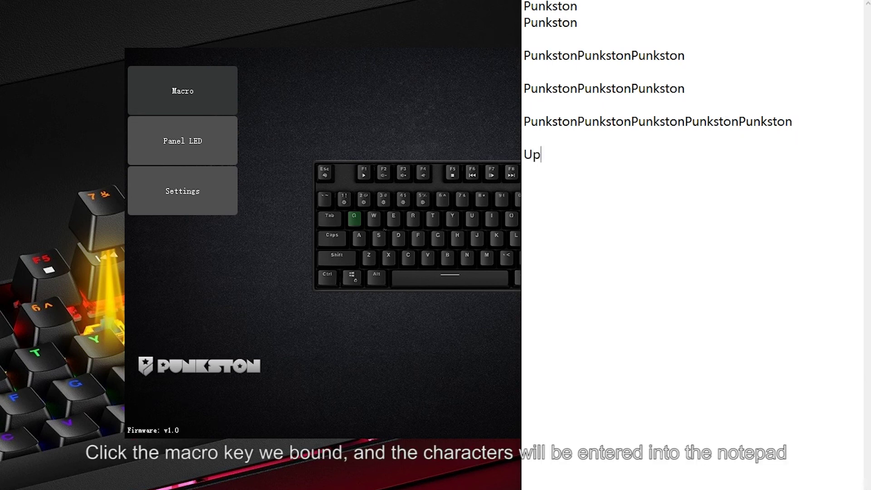
pyautogui.write('nkstoUpnkst')
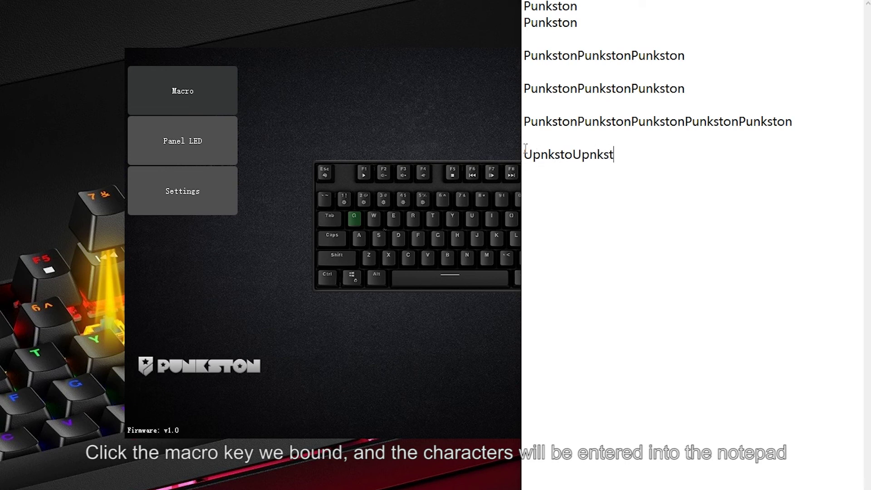
pyautogui.write('oUpnkstoUpnkstoUpn')
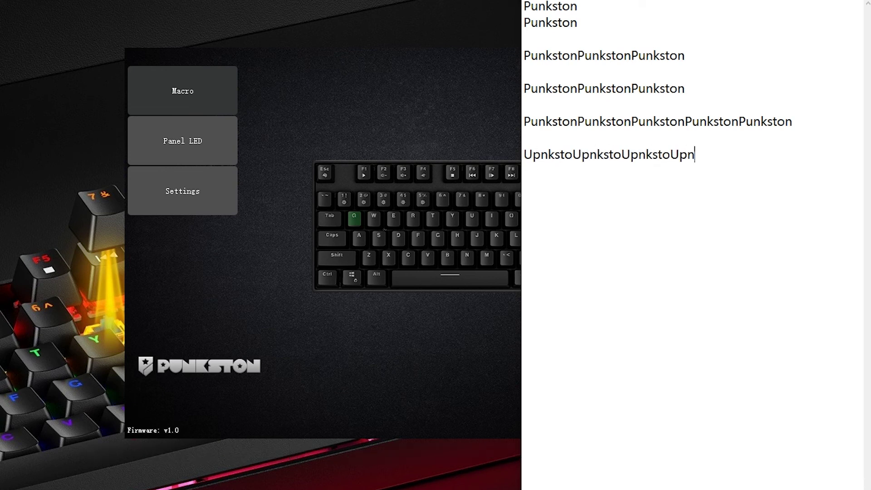
pyautogui.write('ksto')
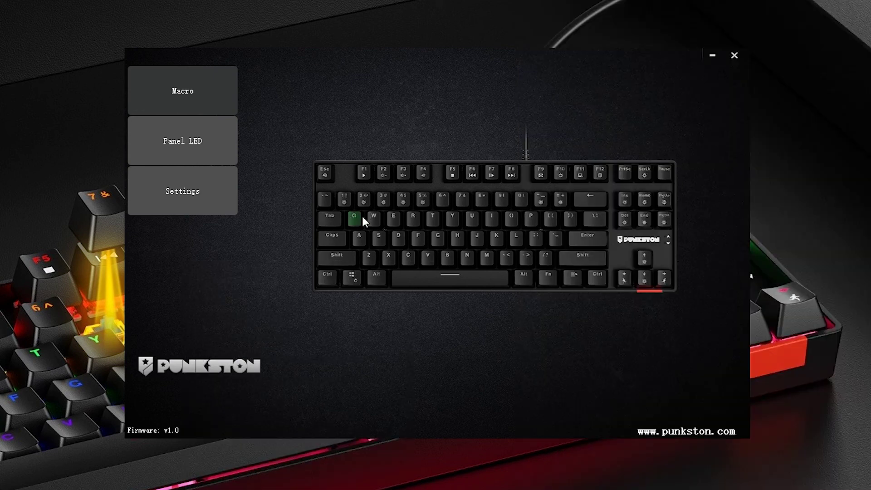
# - Open the Q macro, clear all its Keys and delay steps, and delete its binding
pyautogui.click(355, 220)
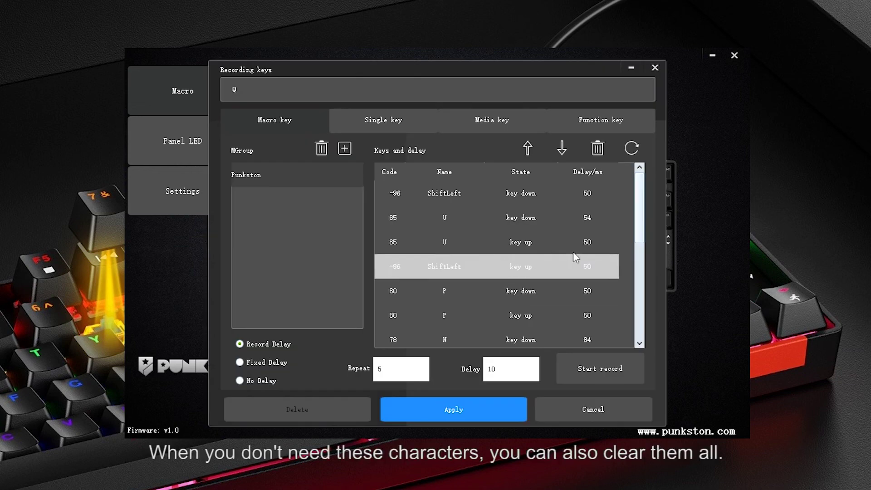
pyautogui.moveTo(644, 199)
pyautogui.mouseDown()
pyautogui.moveTo(626, 297)
pyautogui.moveTo(647, 196)
pyautogui.moveTo(655, 247)
pyautogui.moveTo(644, 204)
pyautogui.mouseUp()
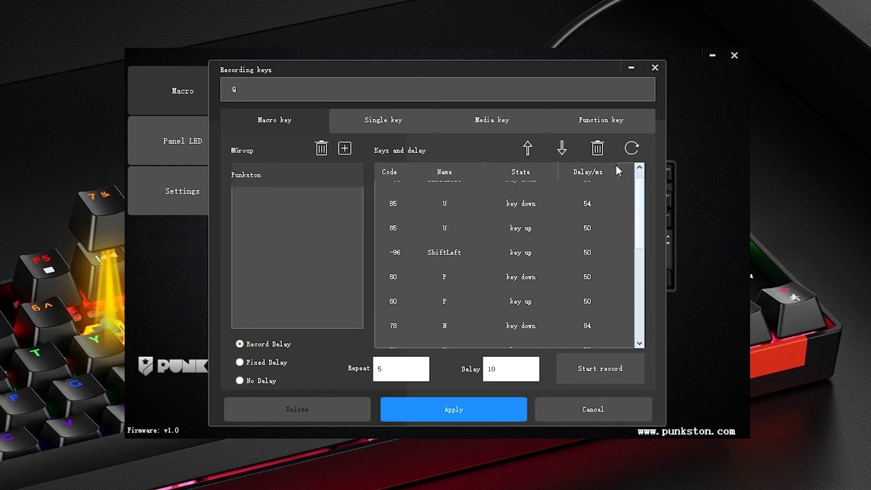
pyautogui.click(632, 149)
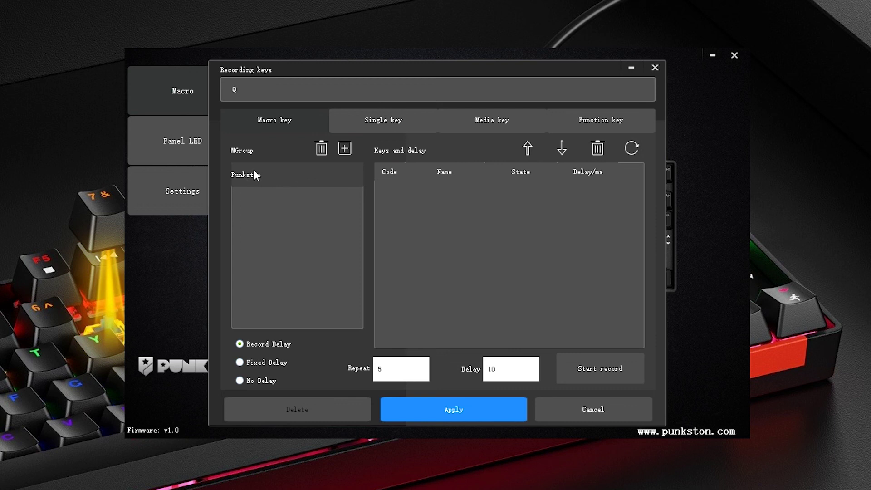
pyautogui.click(299, 407)
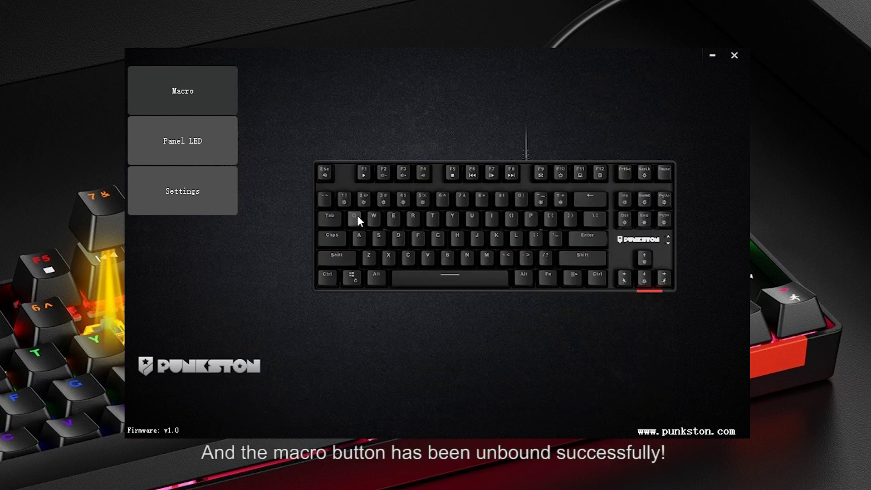